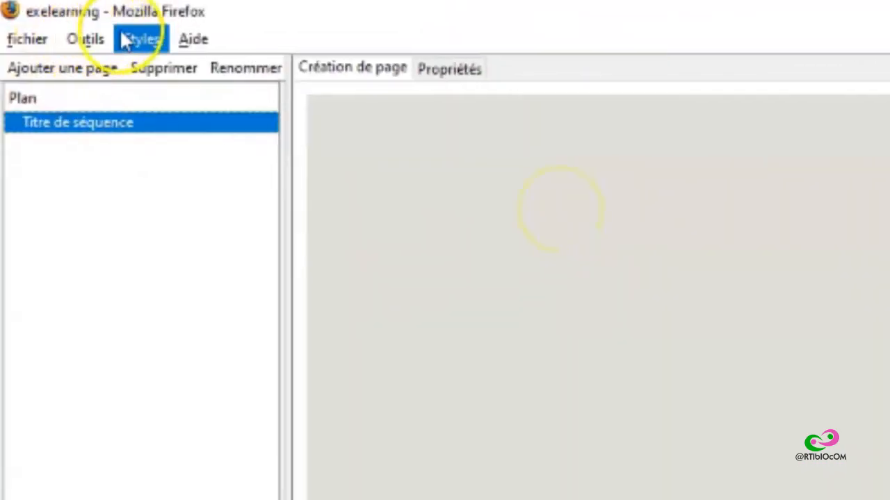
pyautogui.click(32, 41)
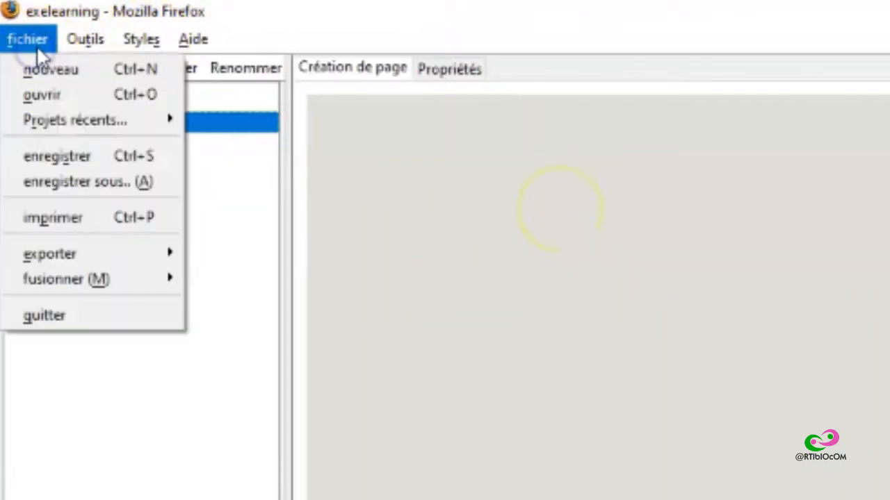
pyautogui.click(86, 41)
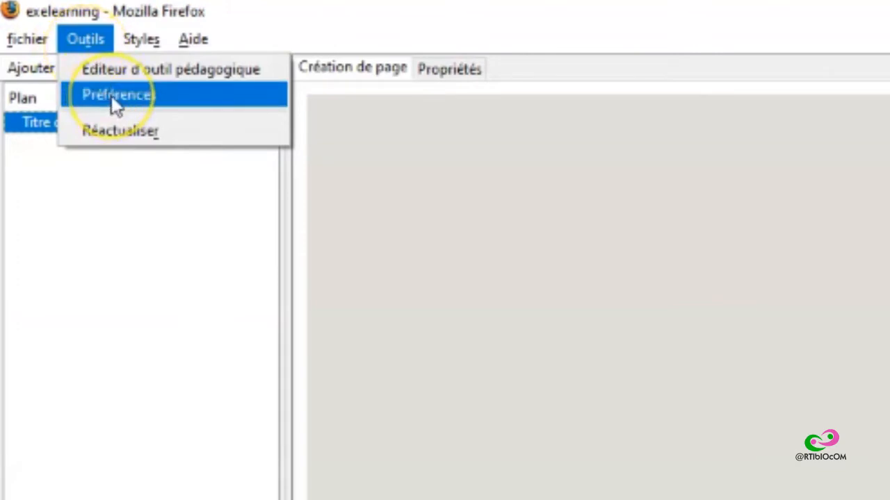
pyautogui.click(153, 49)
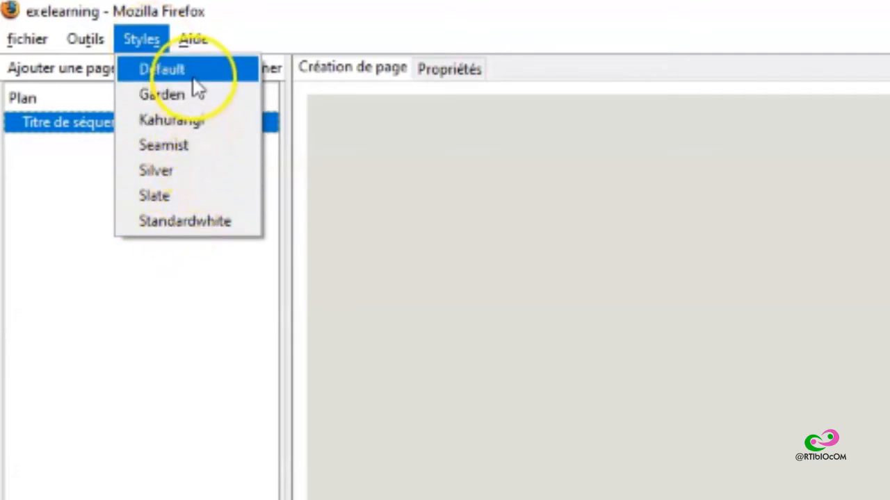
pyautogui.moveTo(193, 52)
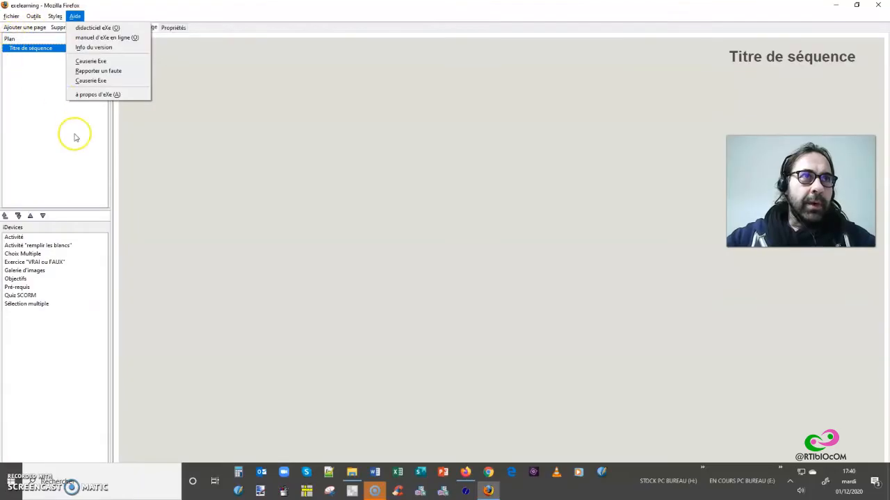
pyautogui.click(193, 361)
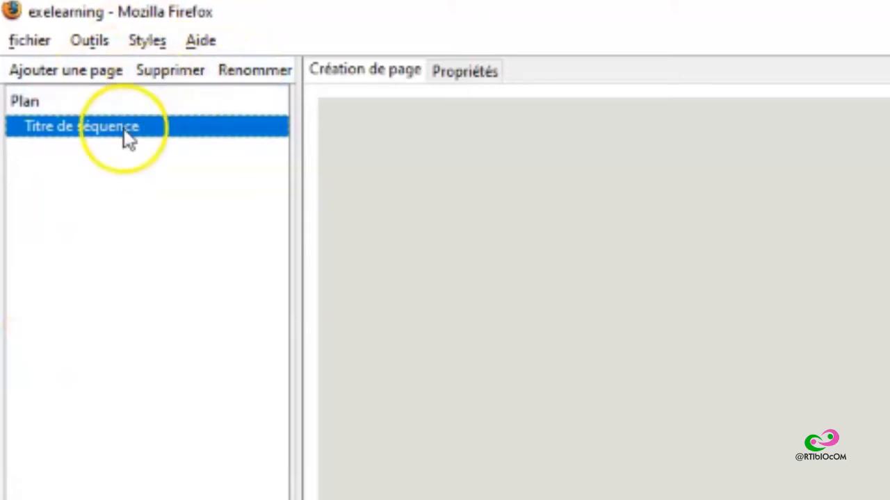
# Step: Add two nested pages, Sujet and Section, under Titre de séquence and promote the Section page one level in the outline
pyautogui.click(108, 75)
pyautogui.click(108, 75)
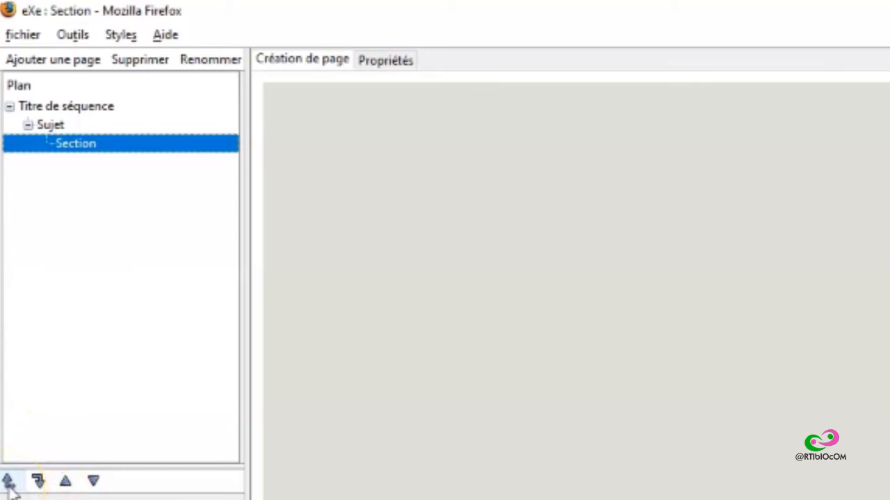
pyautogui.click(9, 481)
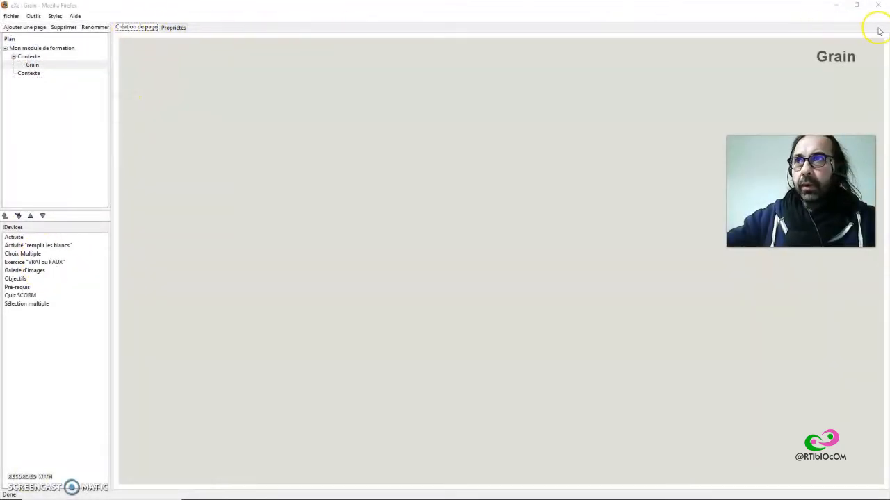
# Step: Add an Activité iDevice to the second Contexte page of the training module
pyautogui.click(134, 29)
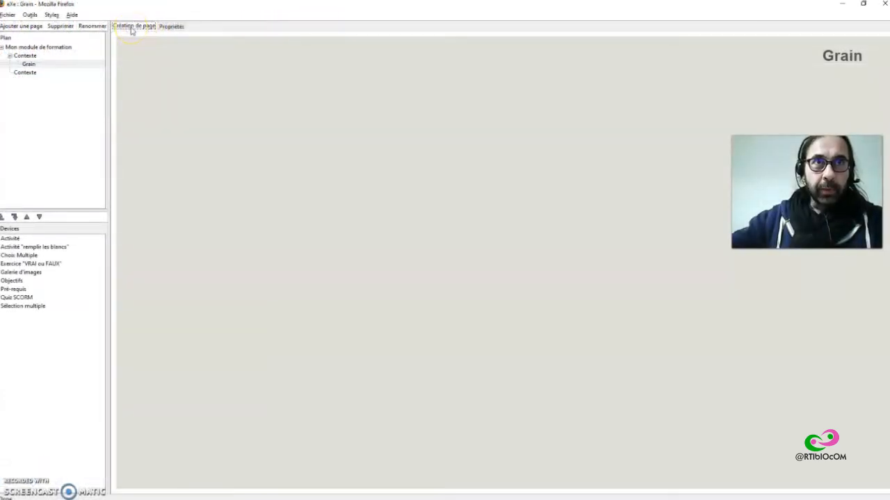
pyautogui.click(33, 57)
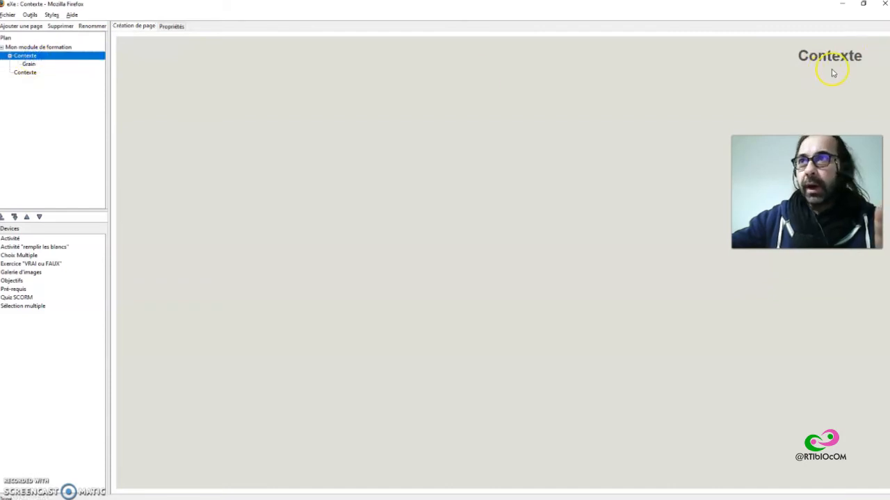
pyautogui.click(29, 65)
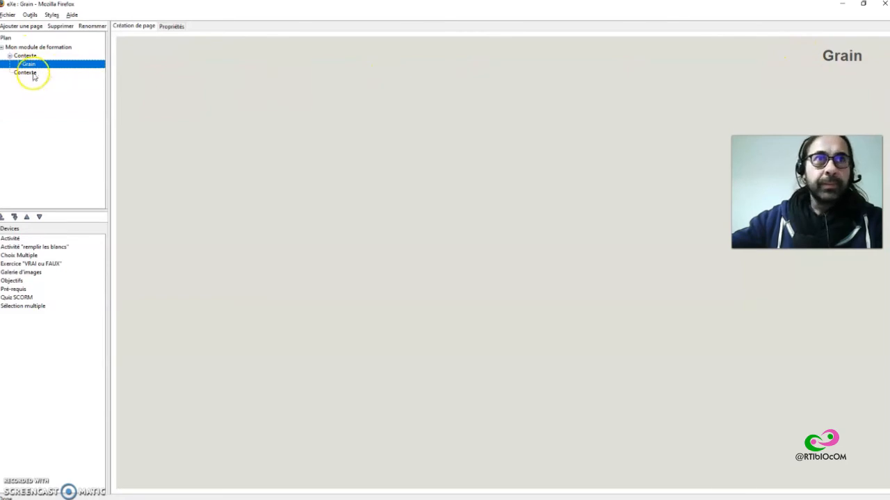
pyautogui.click(25, 73)
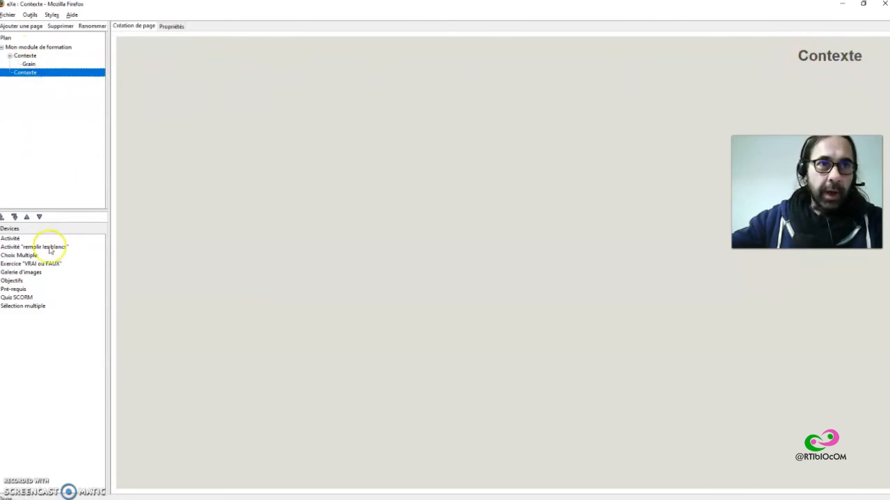
pyautogui.click(10, 239)
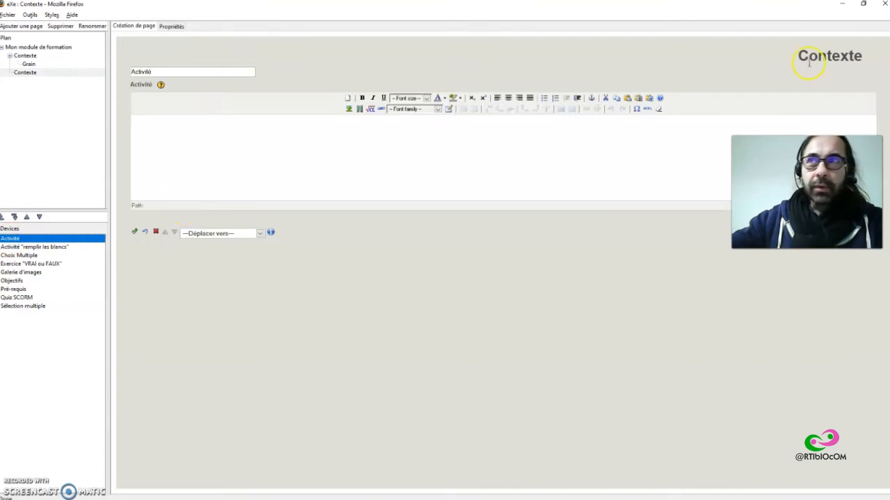
# Step: Open the project properties and examine the vocabulary names for the three outline levels
pyautogui.click(170, 28)
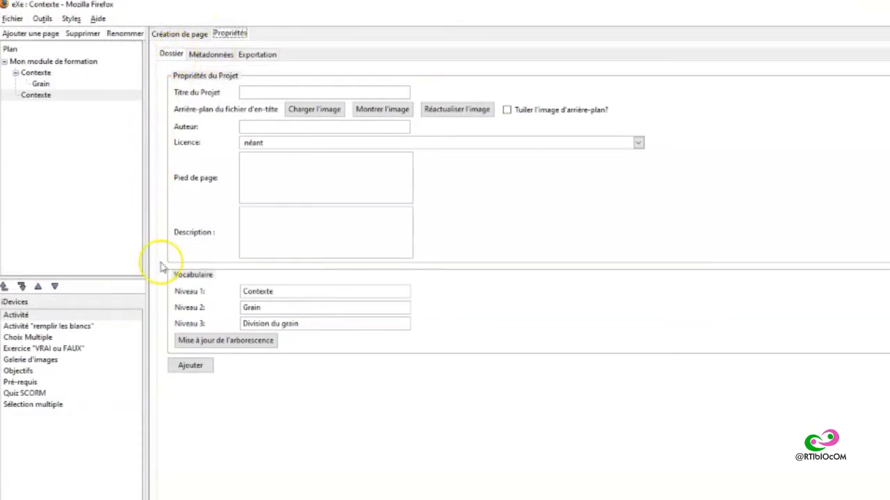
pyautogui.doubleClick(264, 291)
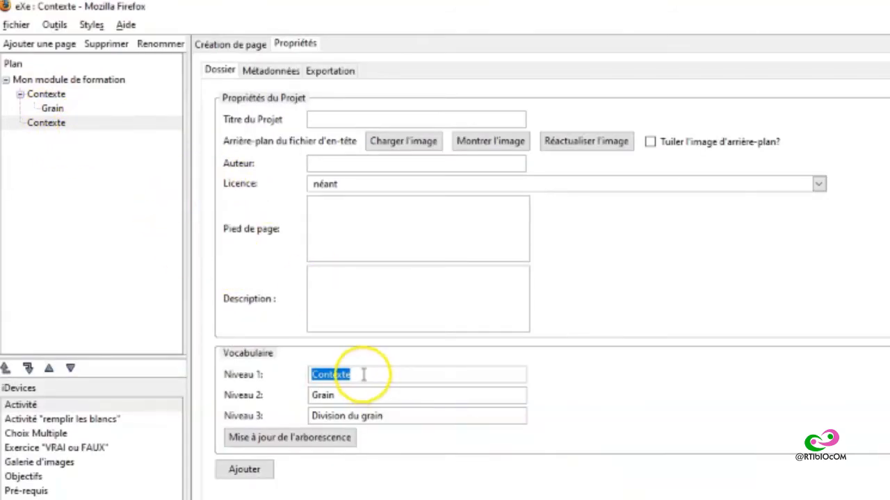
pyautogui.click(351, 394)
pyautogui.click(420, 419)
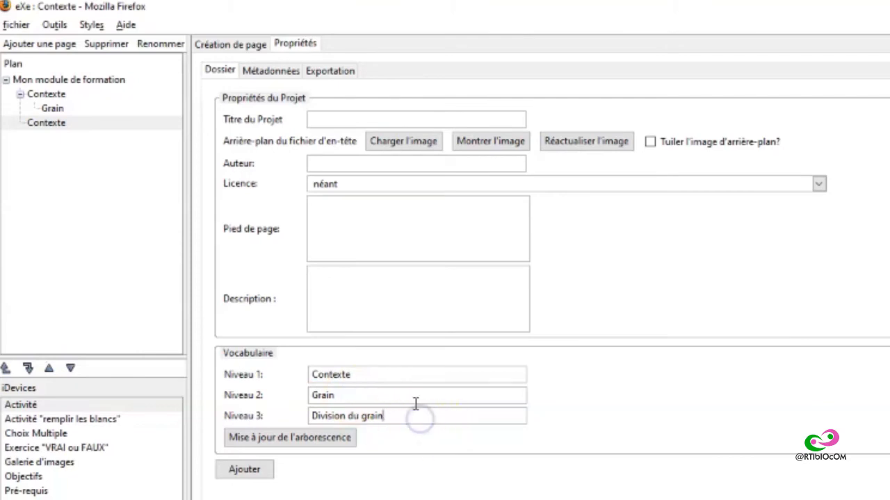
pyautogui.moveTo(377, 369); pyautogui.dragTo(299, 369)
pyautogui.click(417, 372)
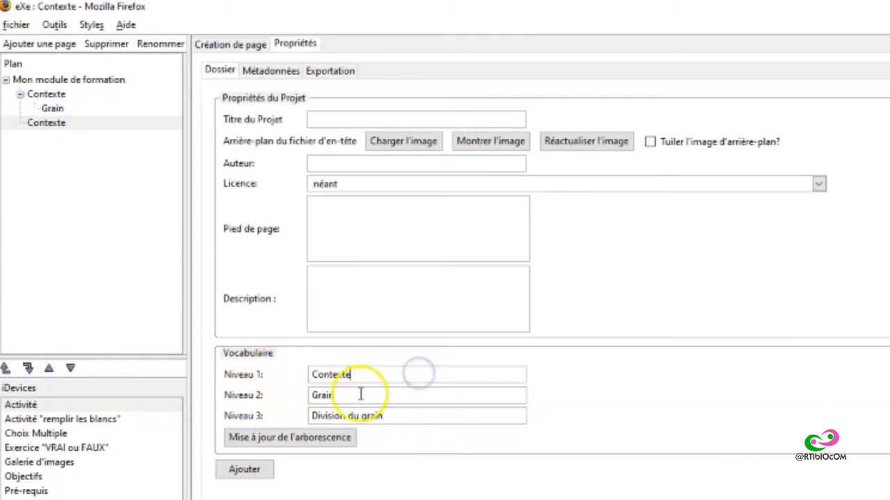
pyautogui.click(359, 394)
pyautogui.click(365, 373)
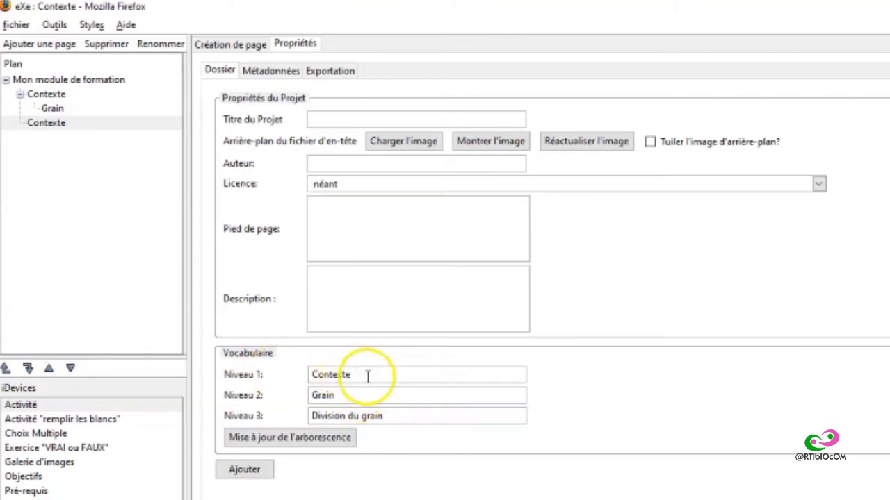
pyautogui.moveTo(368, 376); pyautogui.dragTo(298, 372)
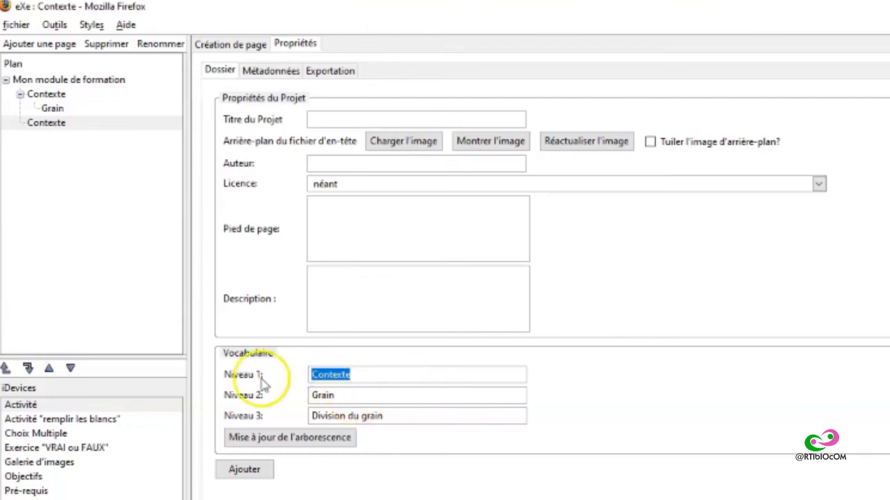
pyautogui.moveTo(407, 417); pyautogui.dragTo(308, 416)
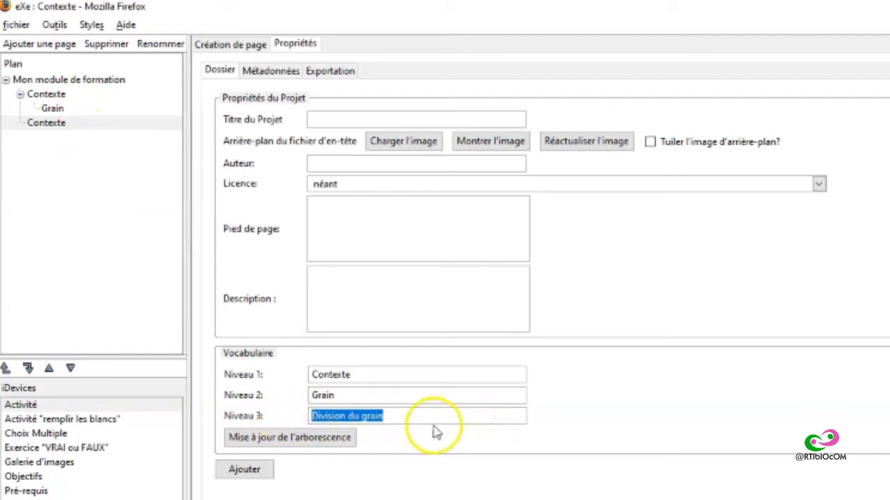
# Step: Set the vocabulary name of level 1 to "Chapitre" and of level 2 to "Sous chapitre"
pyautogui.moveTo(363, 373); pyautogui.dragTo(259, 375)
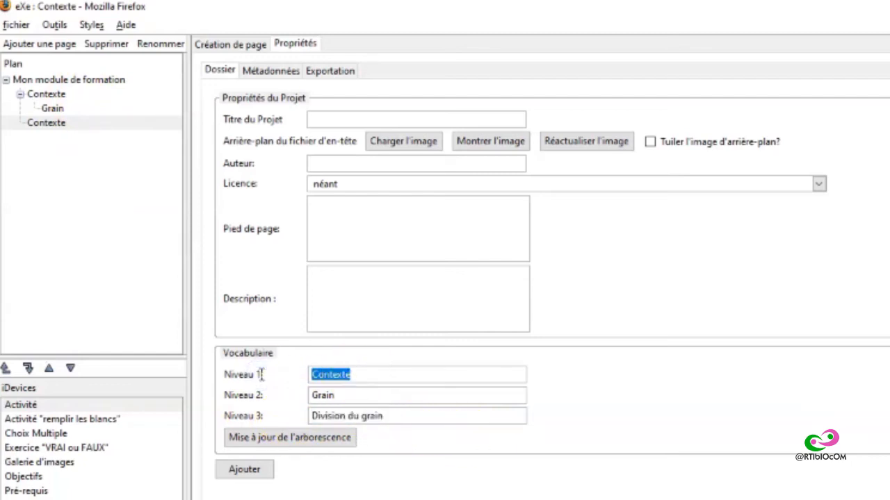
pyautogui.write('Ch')
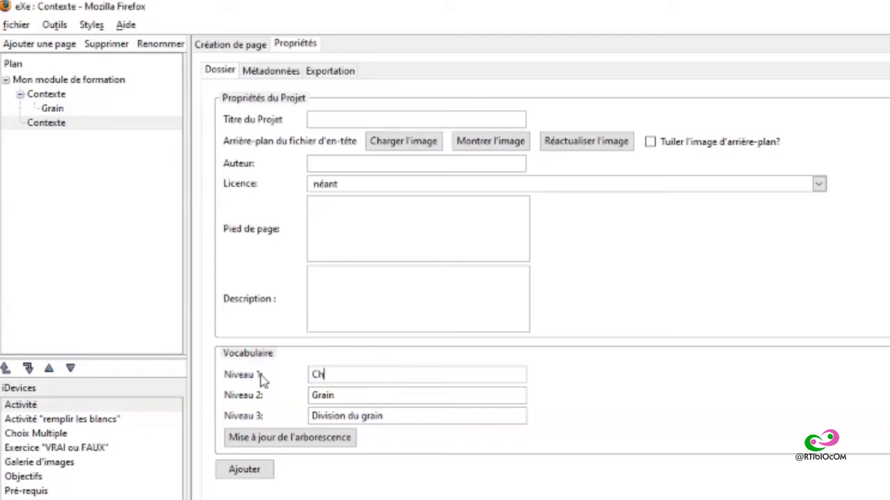
pyautogui.write('apitre')
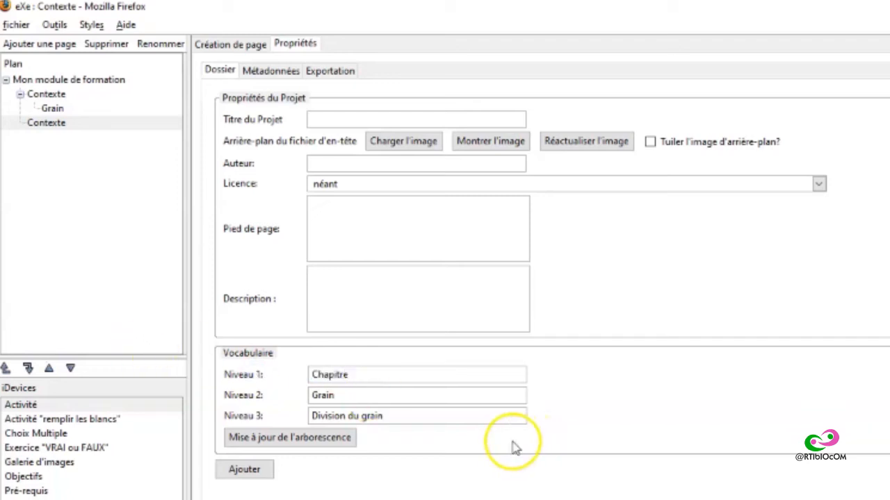
pyautogui.click(355, 387)
pyautogui.click(324, 395)
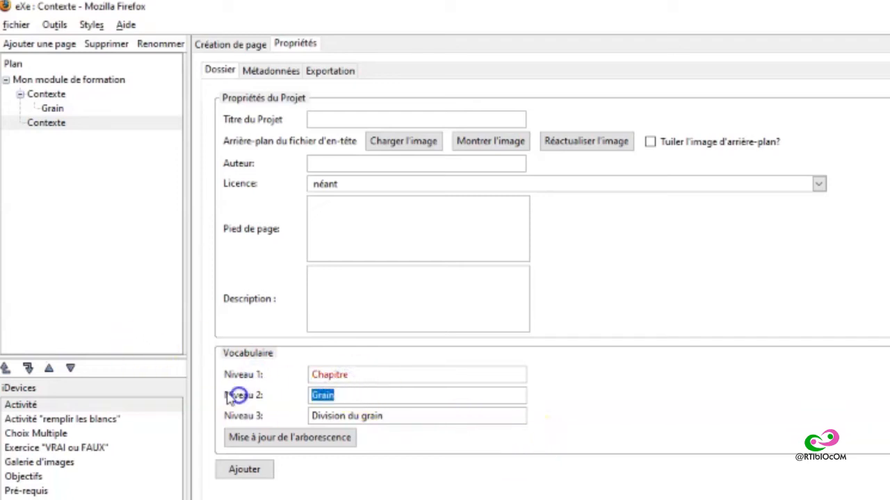
pyautogui.write('Sous chapit')
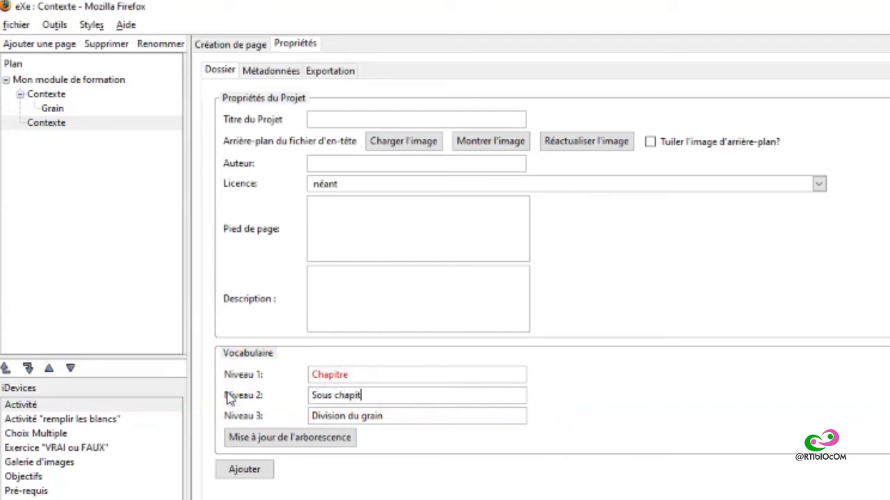
pyautogui.write('re')
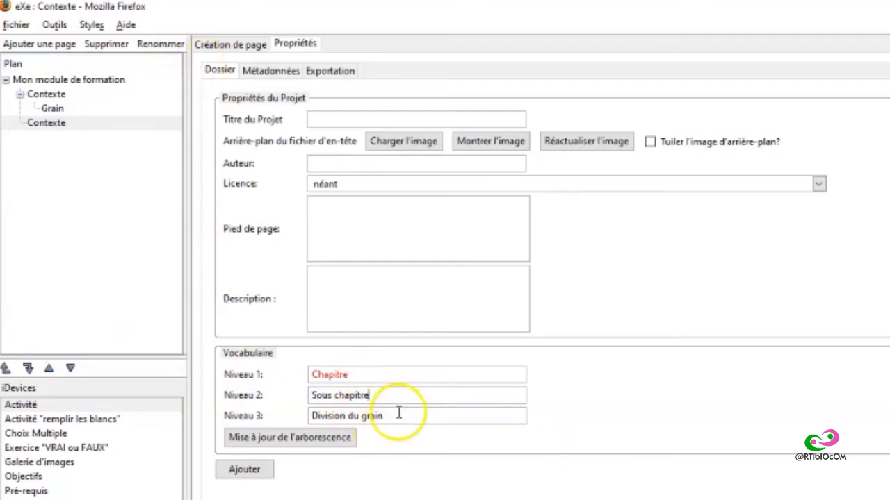
# Step: Set the vocabulary name of level 3 to "Sous sous chapitre" and update the outline tree with the new names
pyautogui.click(241, 417)
pyautogui.write('So')
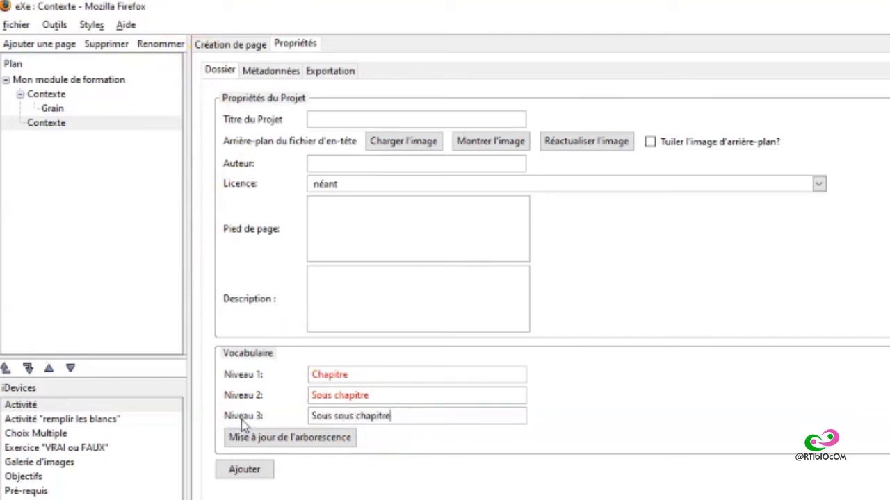
pyautogui.write('us sous chapitre')
pyautogui.click(257, 439)
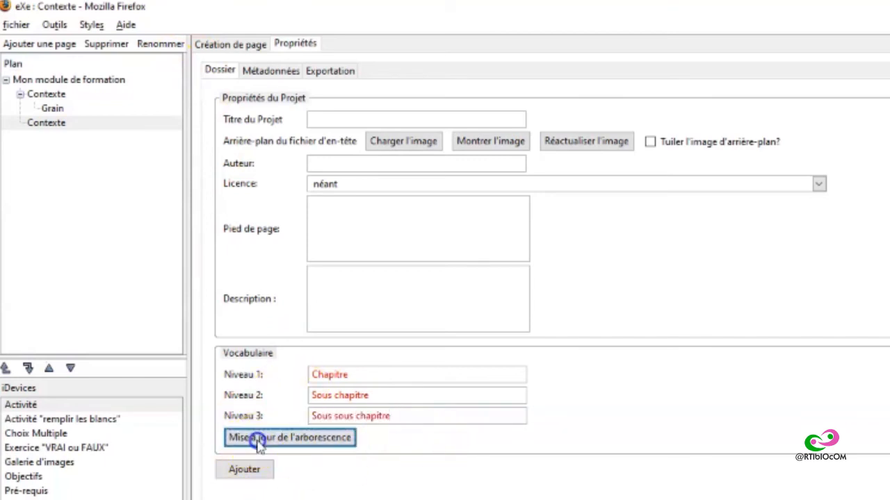
pyautogui.click(769, 462)
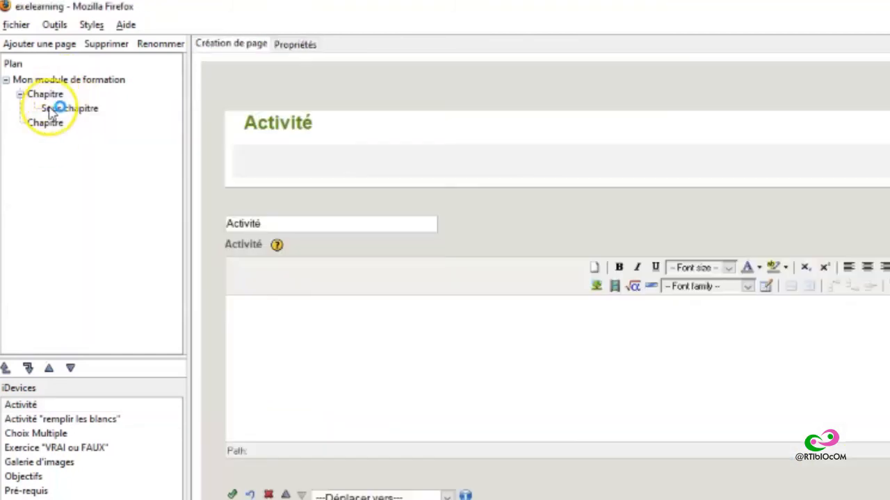
# Step: Check the second Chapitre page and the module's root page, and review the project's vocabulary, footer and description properties
pyautogui.click(48, 122)
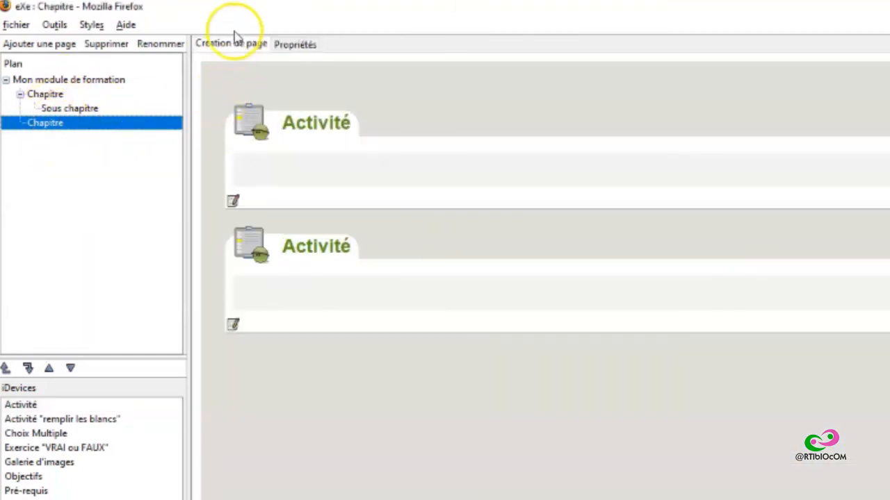
pyautogui.click(82, 80)
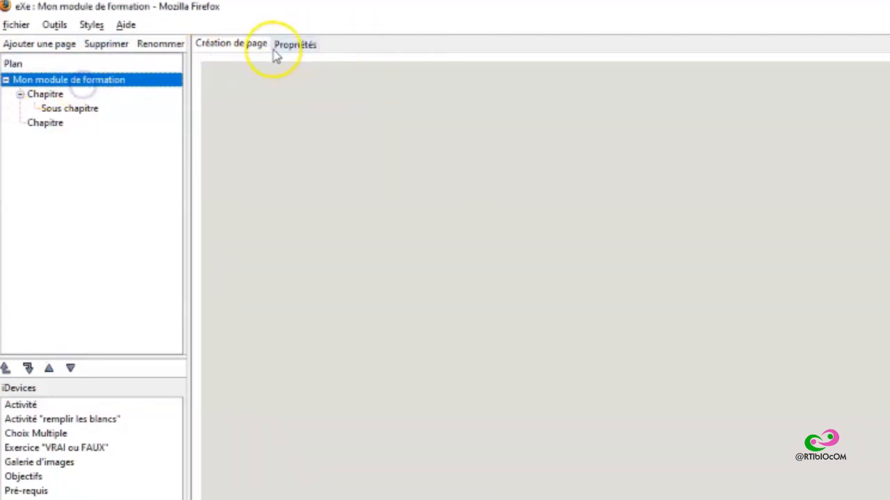
pyautogui.click(294, 44)
pyautogui.click(268, 375)
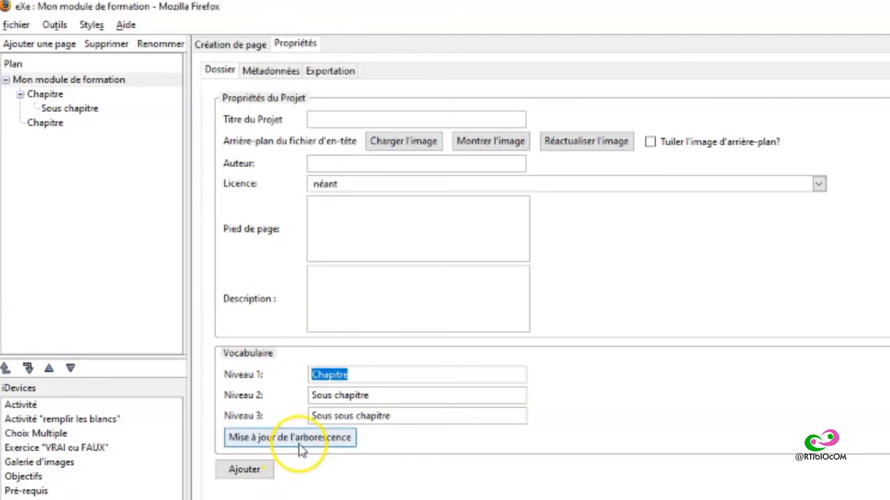
pyautogui.click(322, 216)
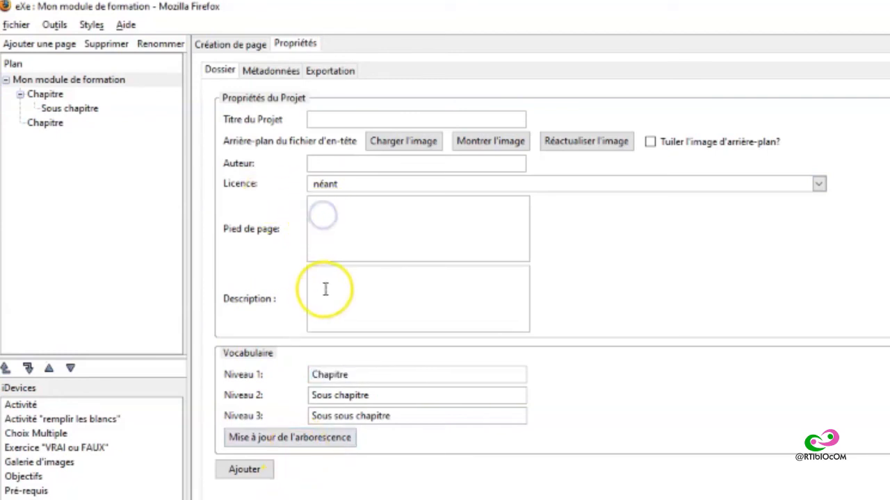
pyautogui.click(326, 289)
pyautogui.click(330, 228)
pyautogui.click(332, 279)
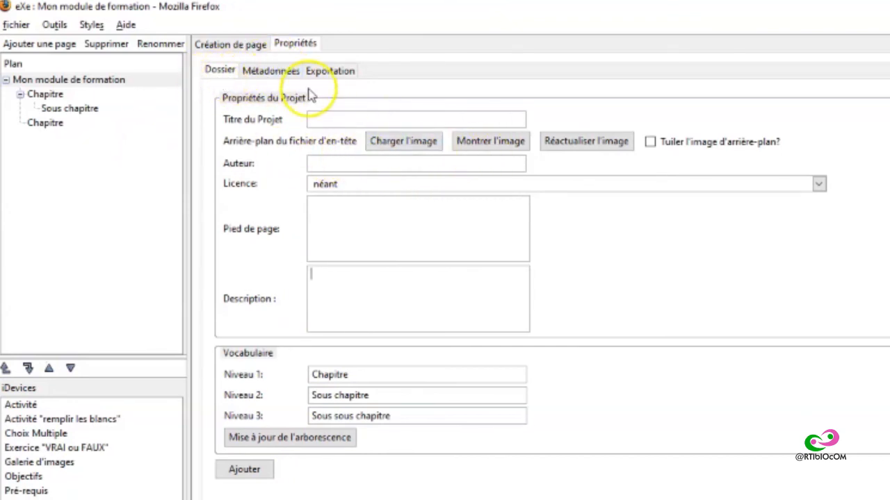
# Step: Review the project's metadata fields and SCORM 1.2 export options, and return to the page authoring view
pyautogui.click(271, 70)
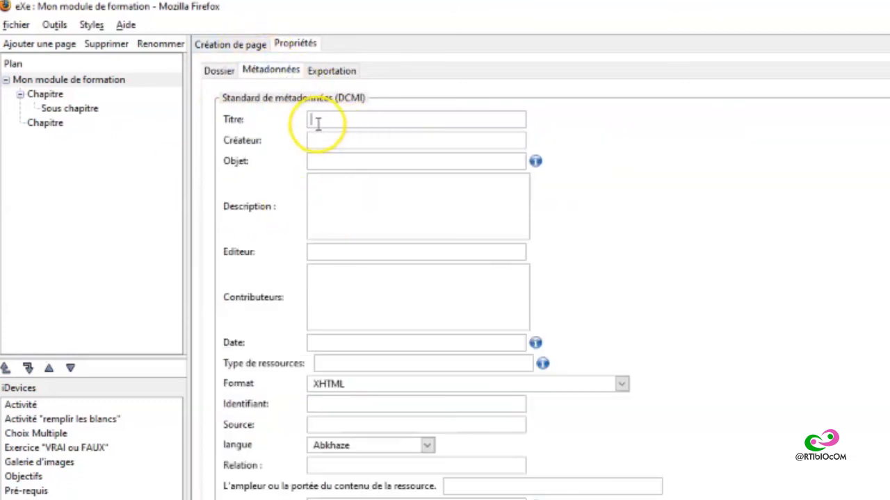
pyautogui.click(337, 141)
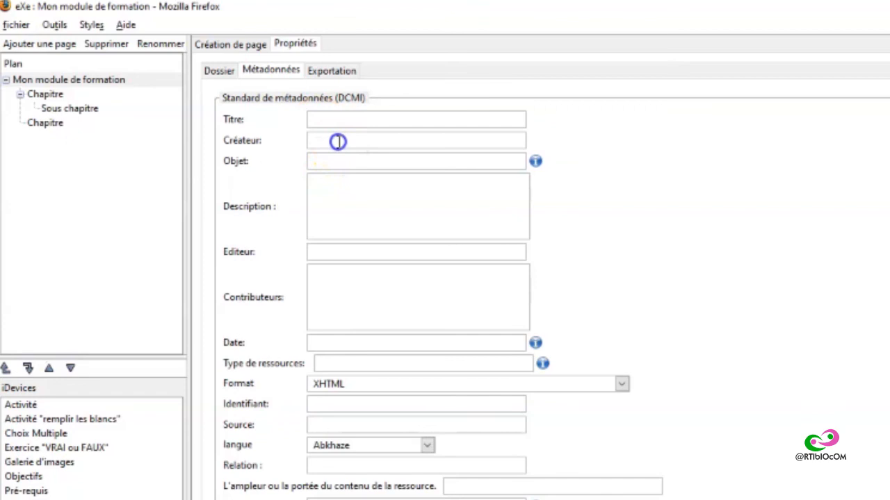
pyautogui.click(342, 210)
pyautogui.click(352, 300)
pyautogui.click(332, 71)
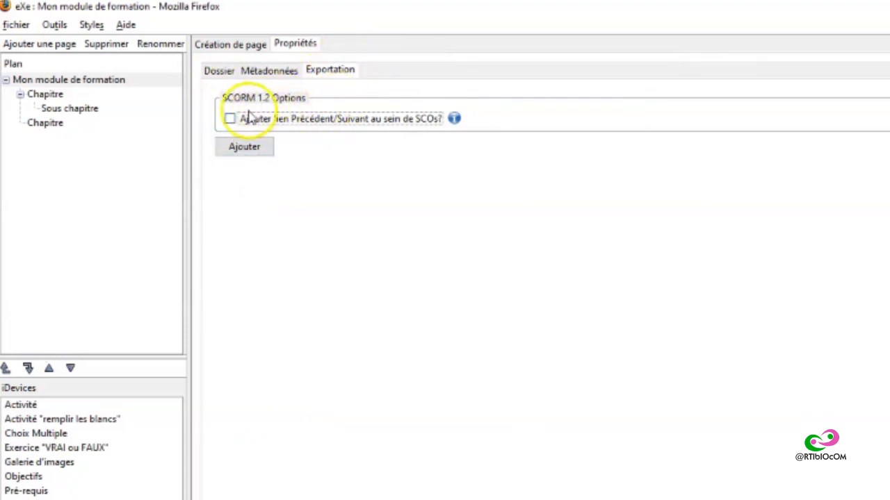
pyautogui.moveTo(324, 131)
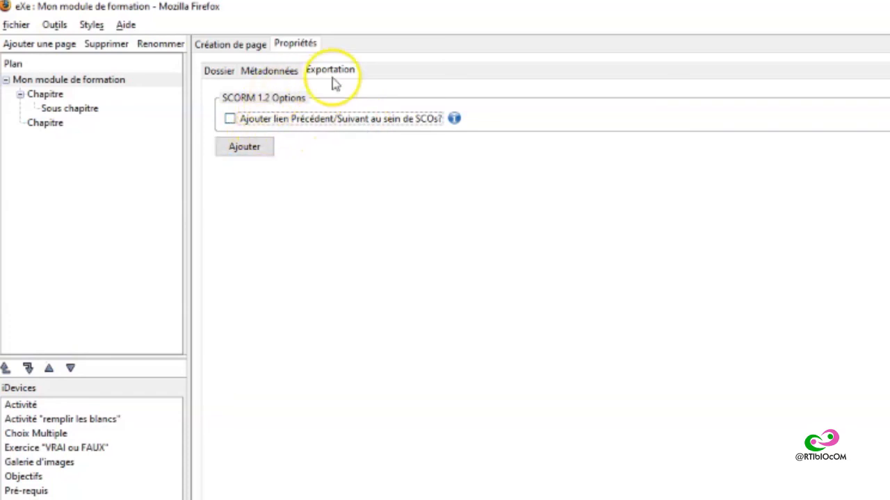
pyautogui.click(226, 47)
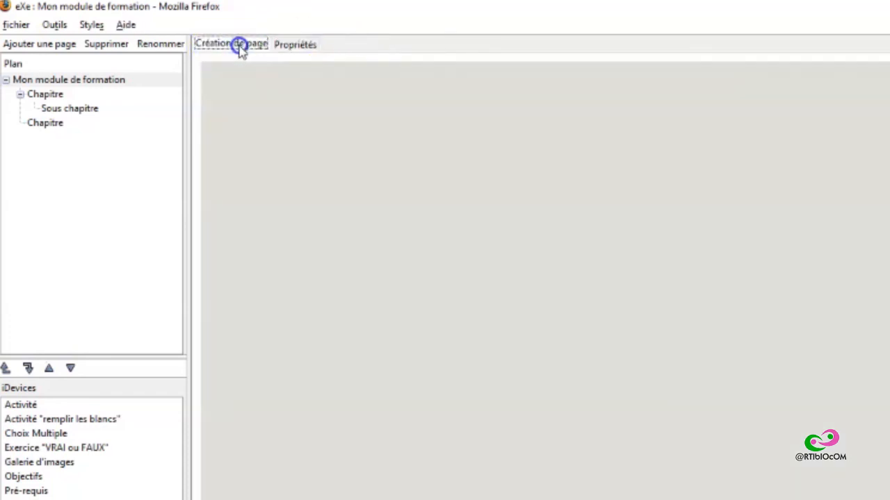